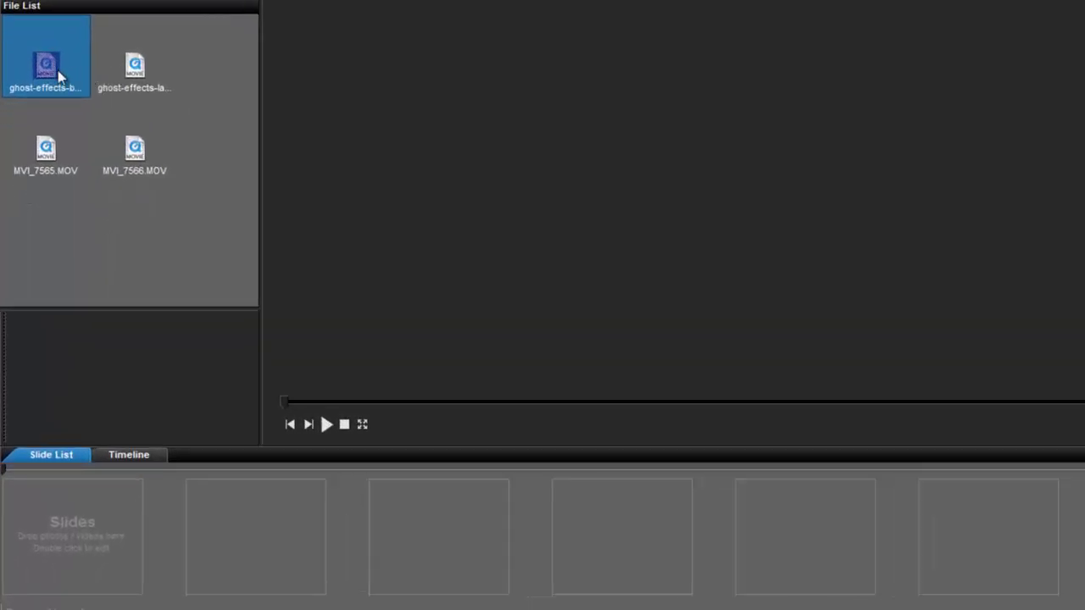
- Select both ghost-effects clips, drop them onto a new Slide 1, and select its duration
ctrl+click(138, 68)
drag(138, 68, 84, 509)
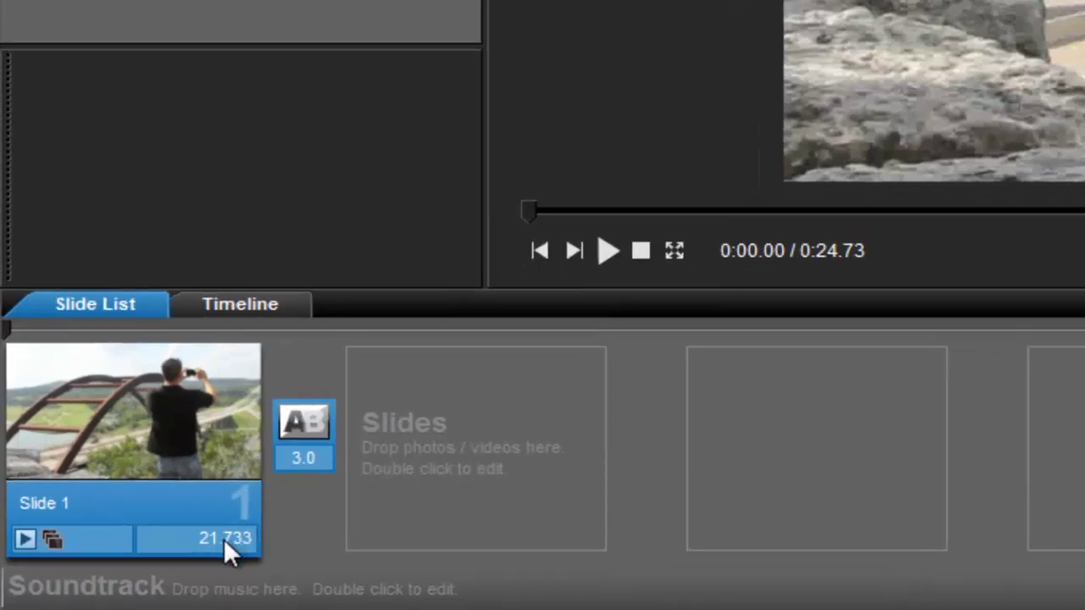
click(223, 539)
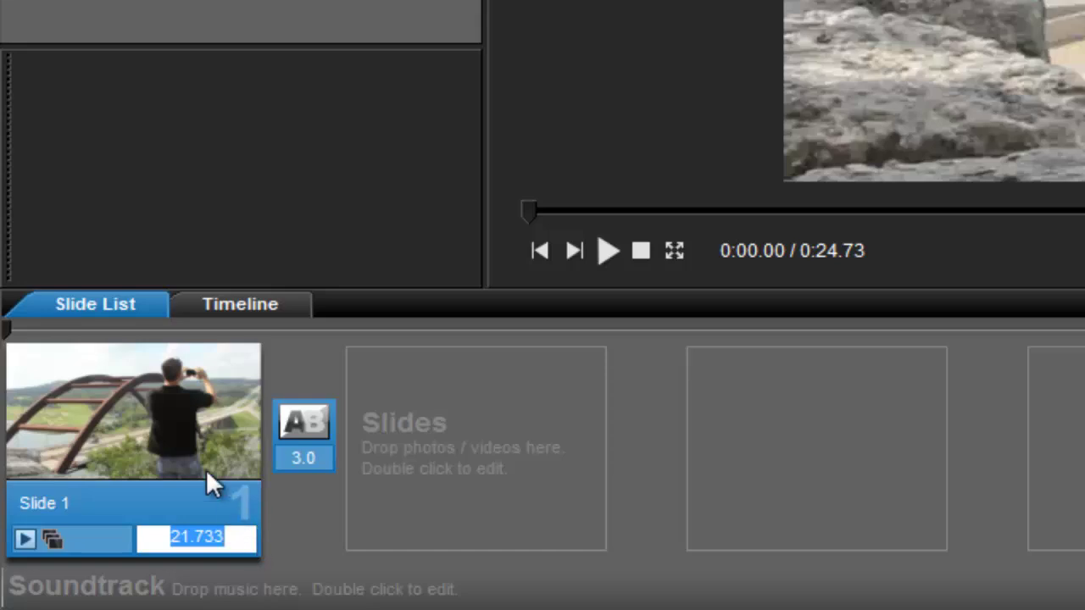
- Leave Slide 1's duration unchanged by clicking away from the duration box
click(187, 423)
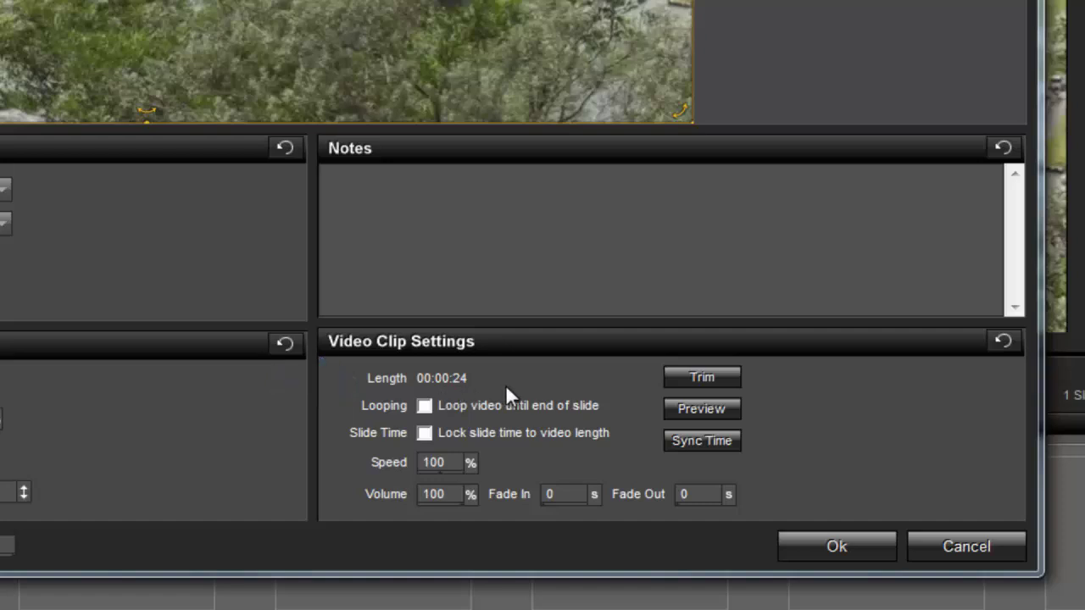
- Trim ghost-effects-background with start frame 1 and end frame 16
click(699, 380)
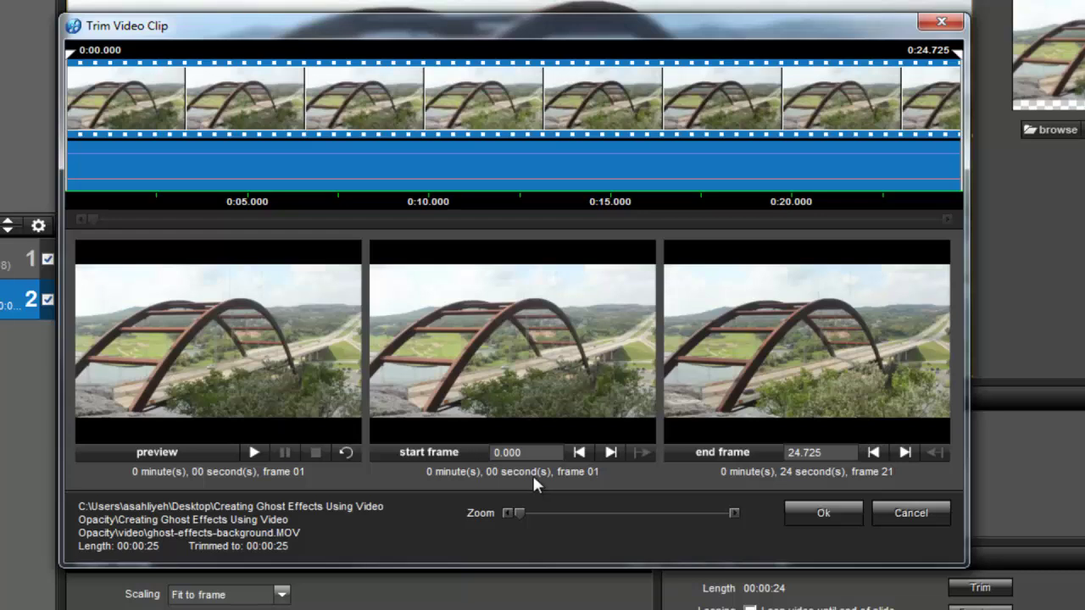
drag(539, 453, 473, 456)
text(1)
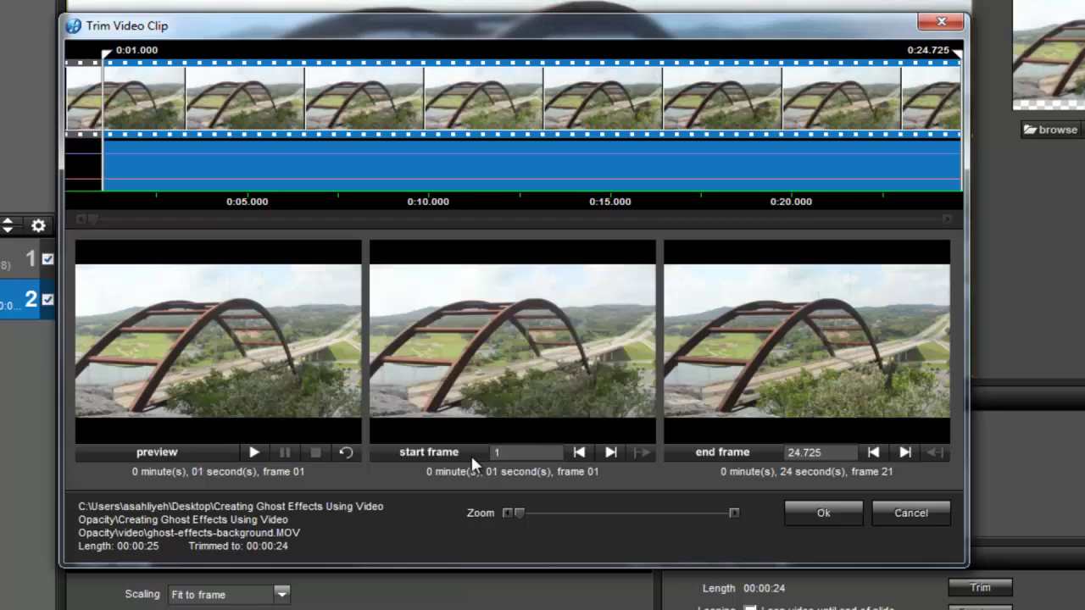
drag(838, 453, 761, 451)
text(16)
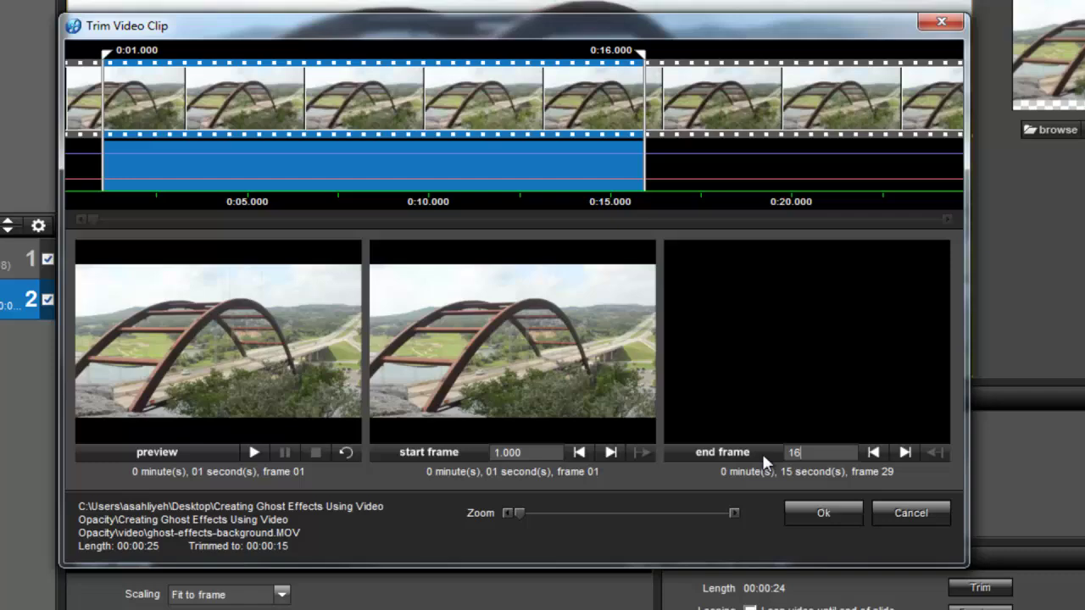
click(830, 509)
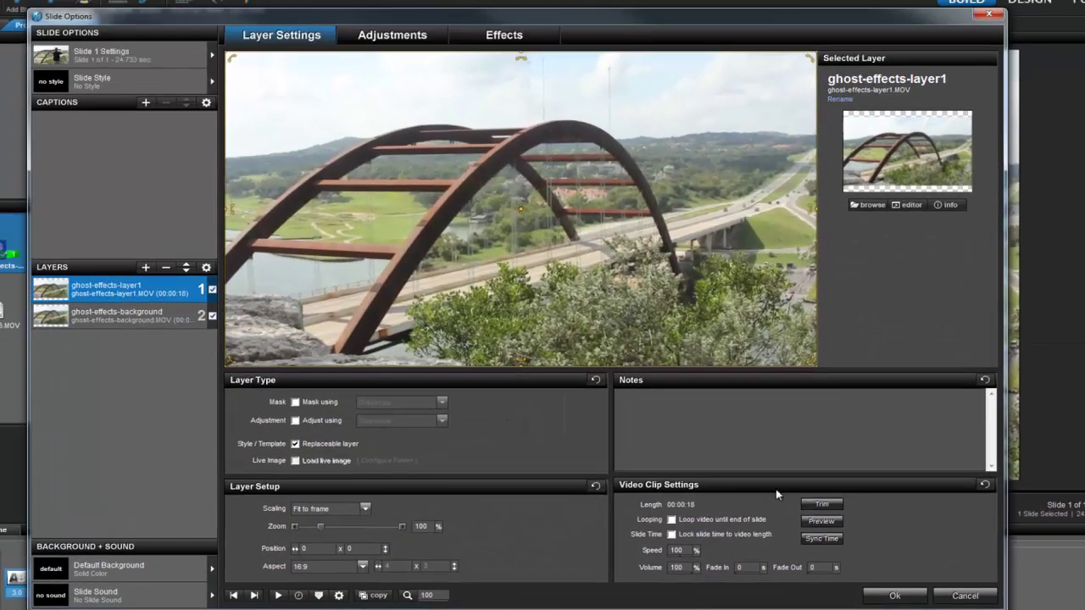
- Trim ghost-effects-layer1 with start frame 3 and end frame 18
click(812, 505)
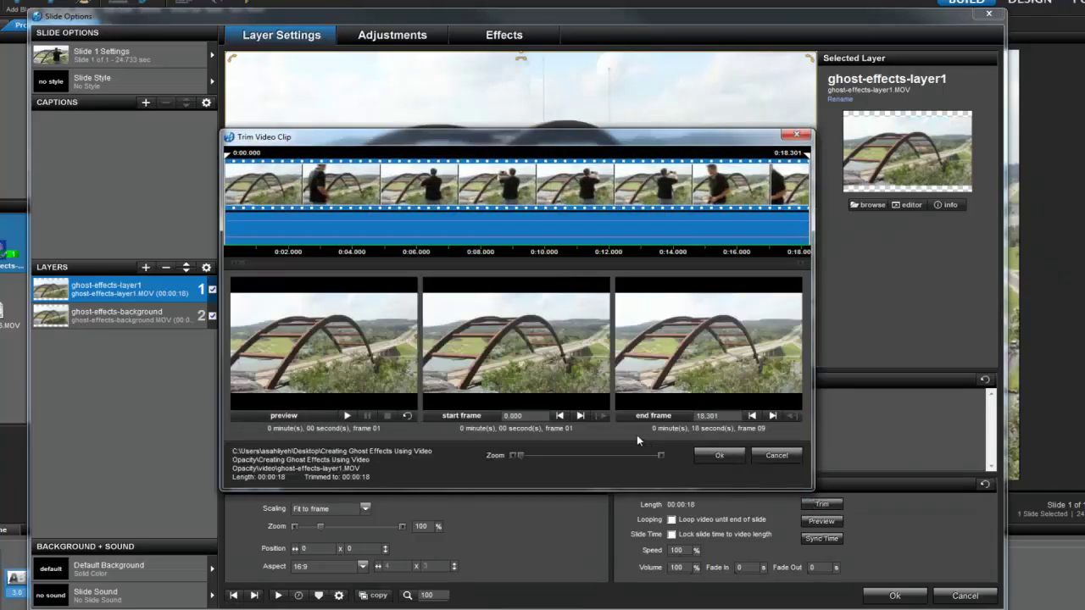
click(509, 415)
text(3)
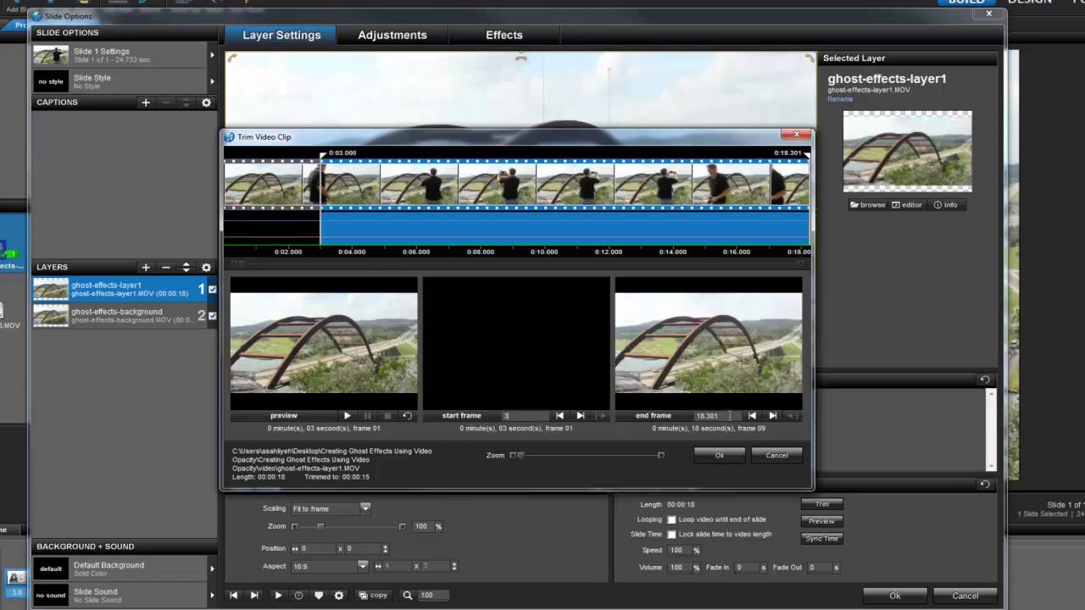
key(Tab)
text(18)
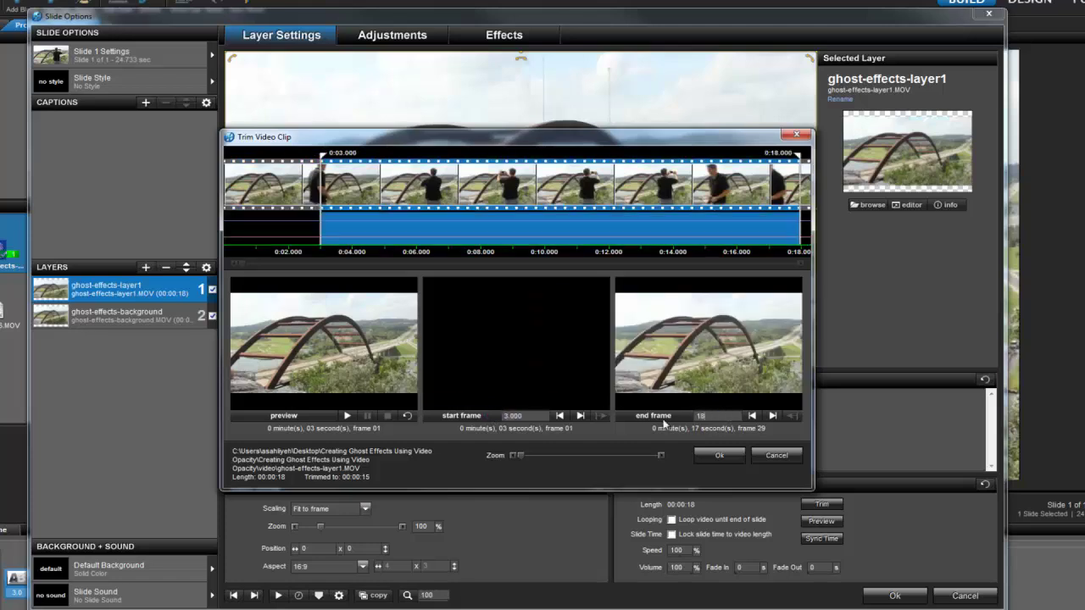
click(715, 456)
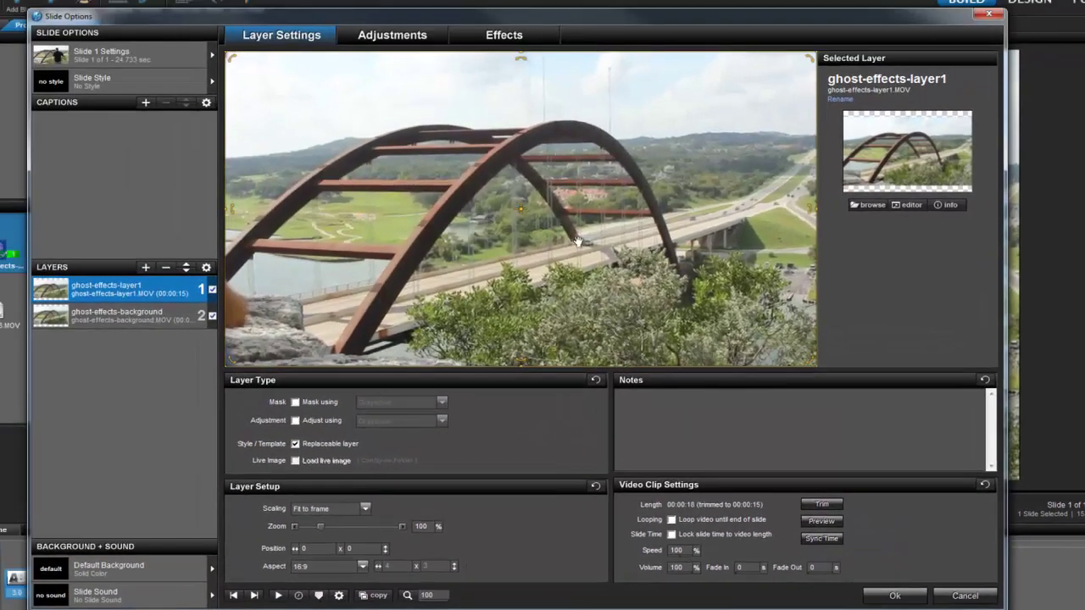
- In the Effects tab, set ghost-effects-layer1's keyframe 1 opacity to 0
click(486, 40)
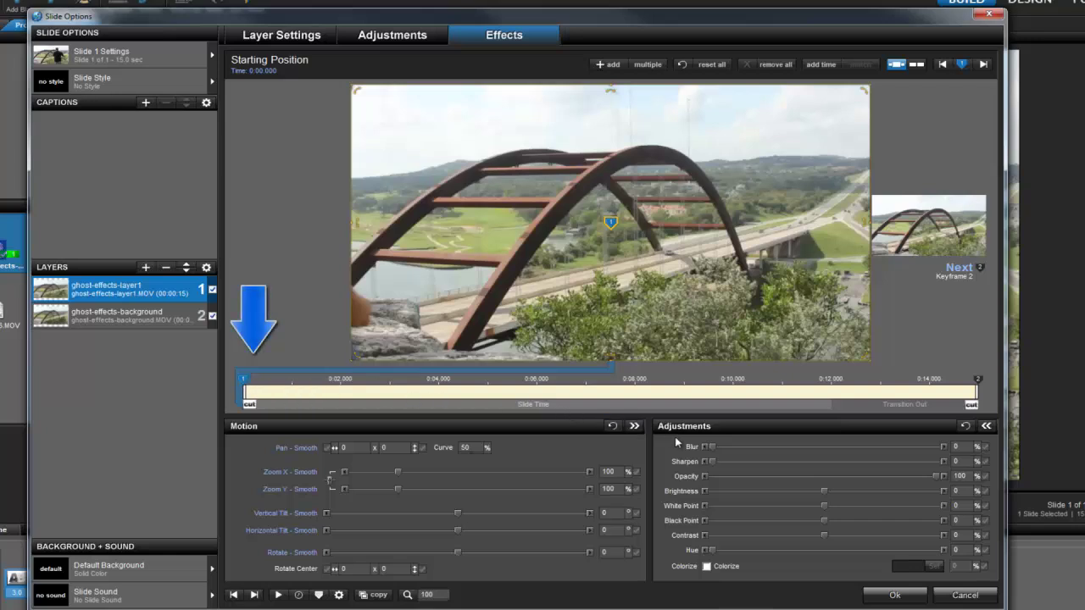
click(970, 476)
text(0)
key(Return)
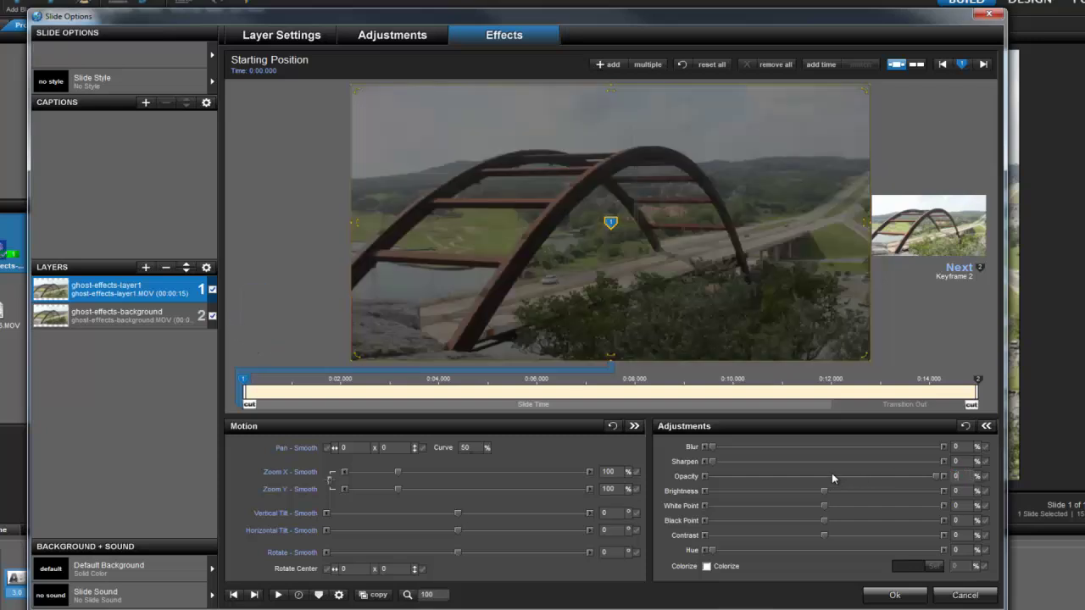
- Drag keyframe 2 back to about 0:03 and scrub the timeline to preview the fade-in
click(977, 380)
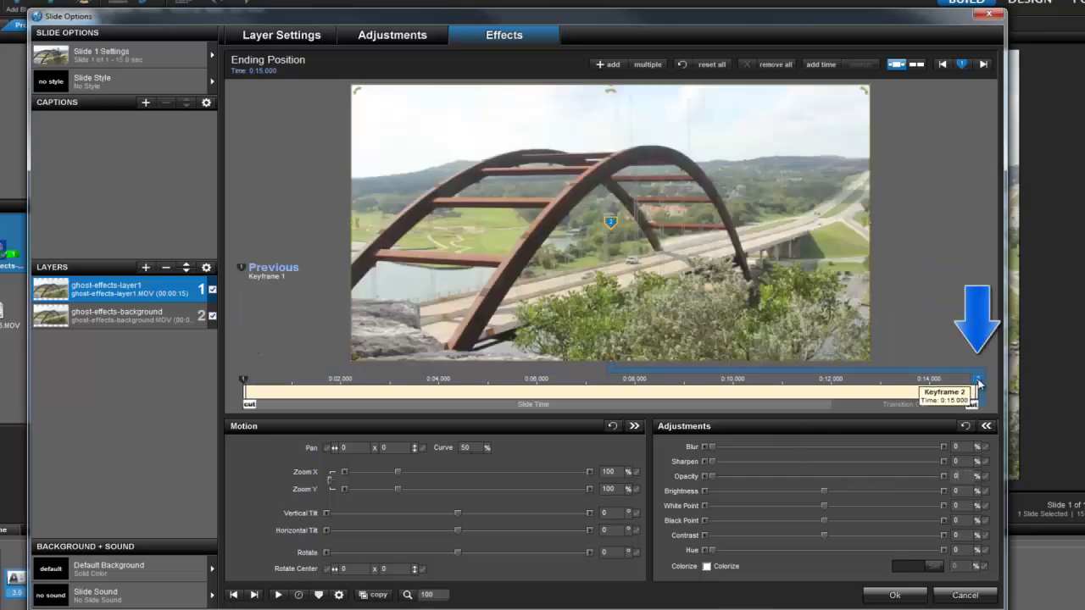
drag(978, 382, 390, 384)
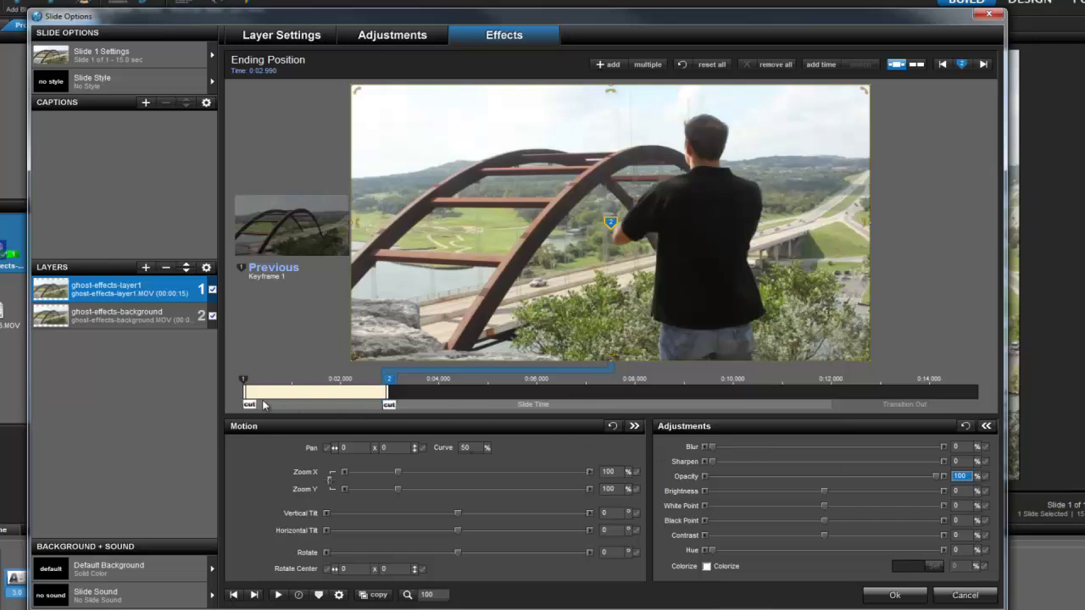
drag(263, 407, 501, 405)
- Insert keyframe 3, move it to about 0:09, and scrub to preview the fade
right_click(631, 382)
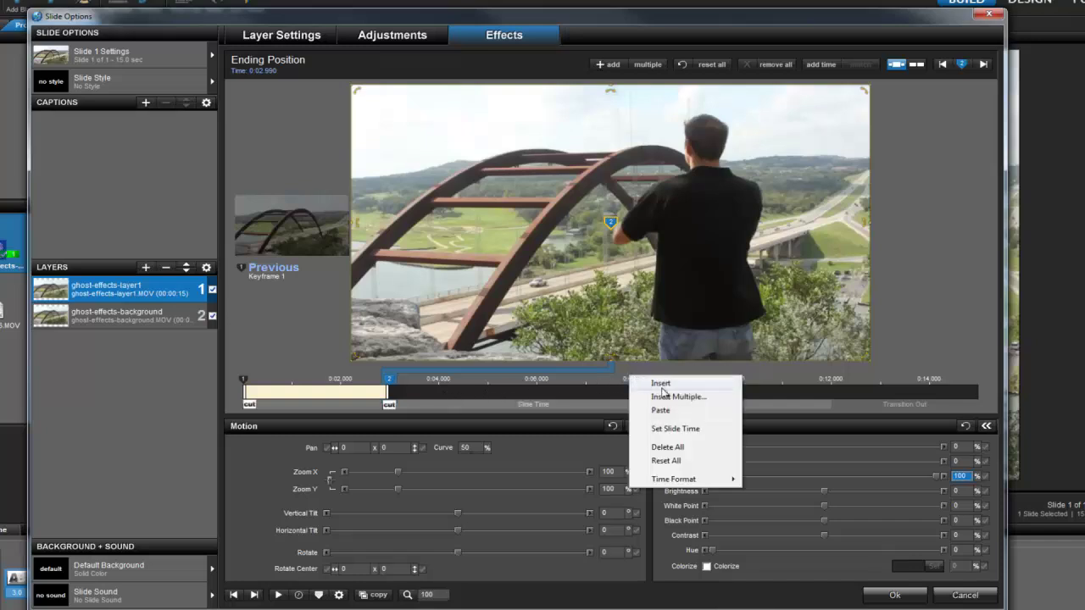
click(652, 383)
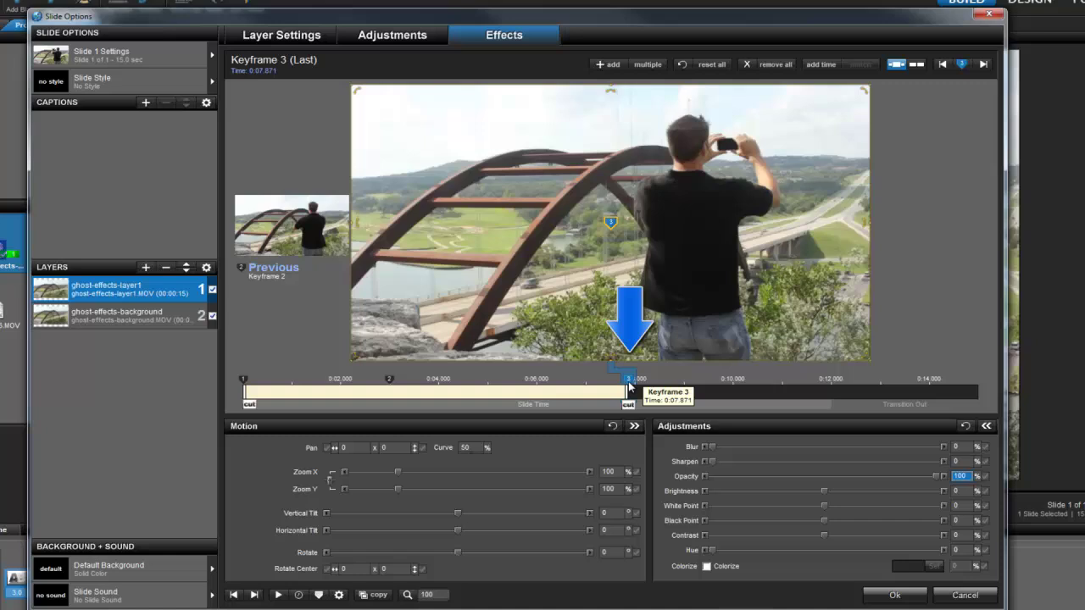
drag(630, 385, 688, 385)
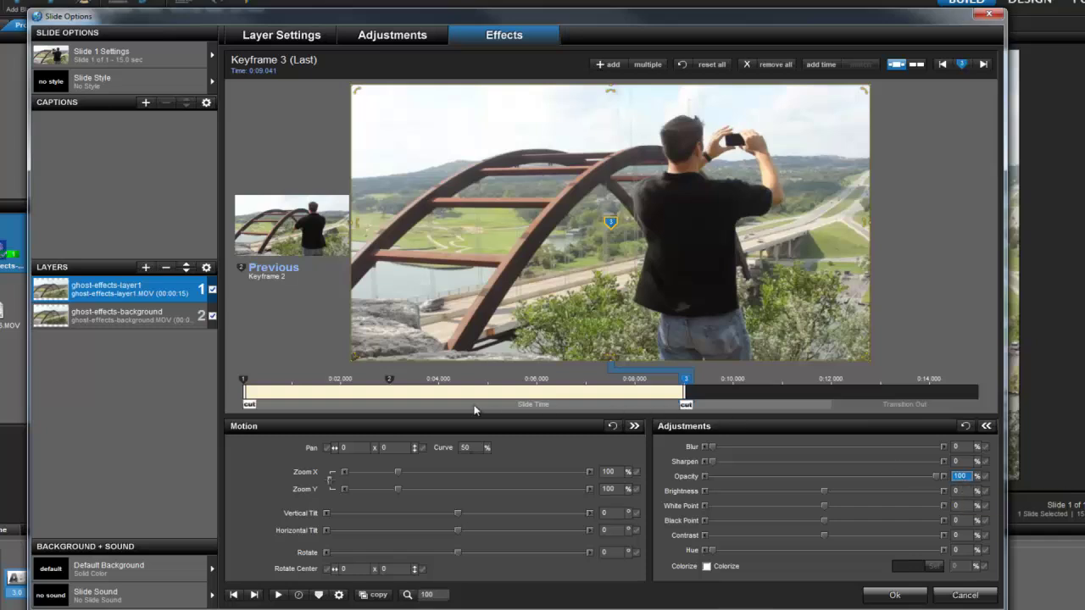
drag(312, 407, 721, 415)
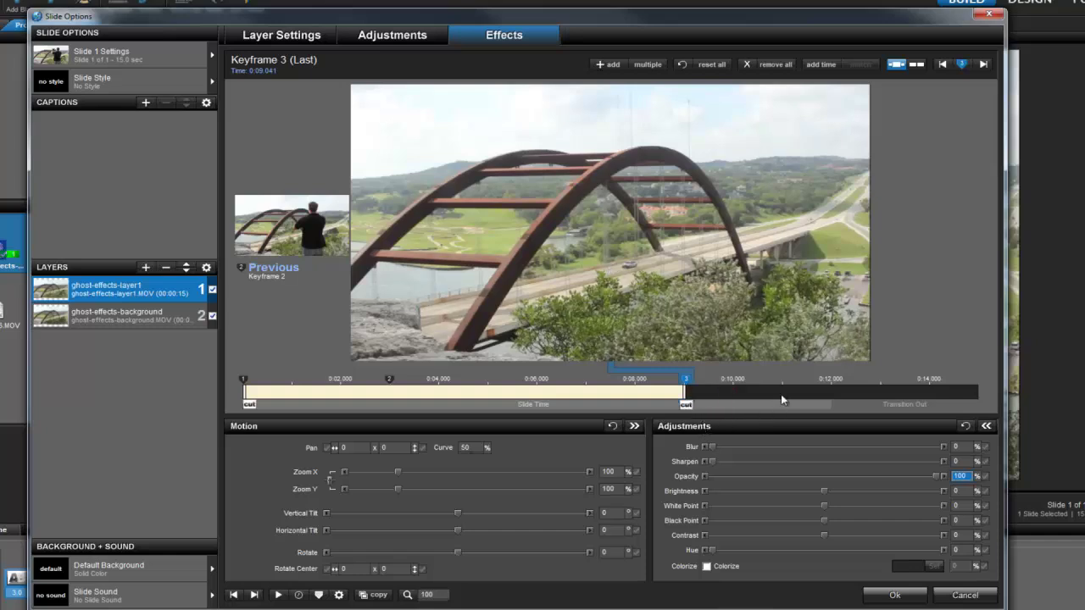
- Insert keyframe 4, move it to about 0:12, and set its opacity to 0
right_click(805, 384)
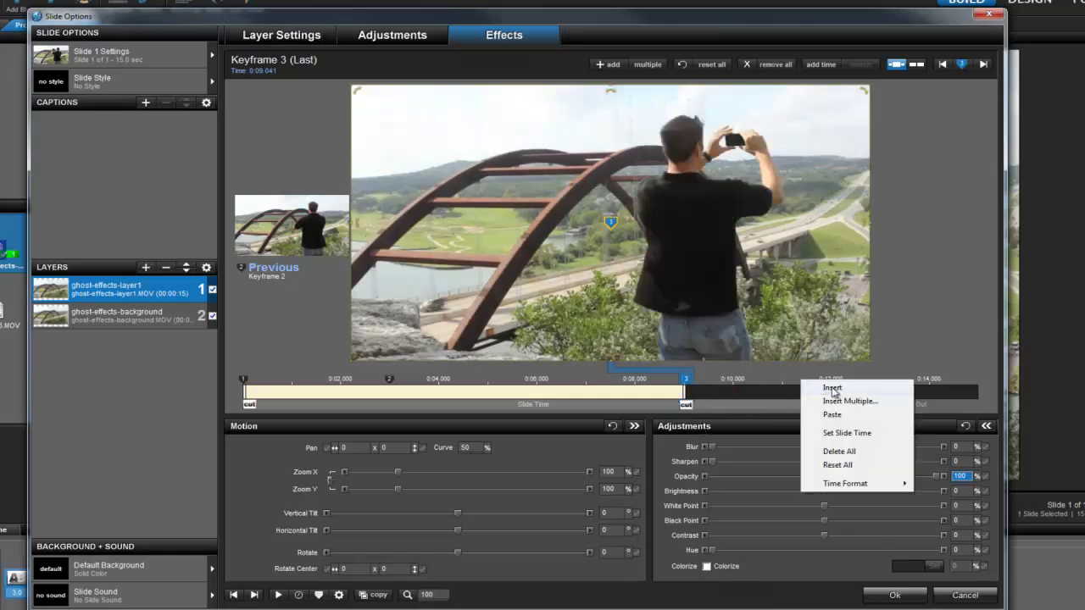
click(832, 389)
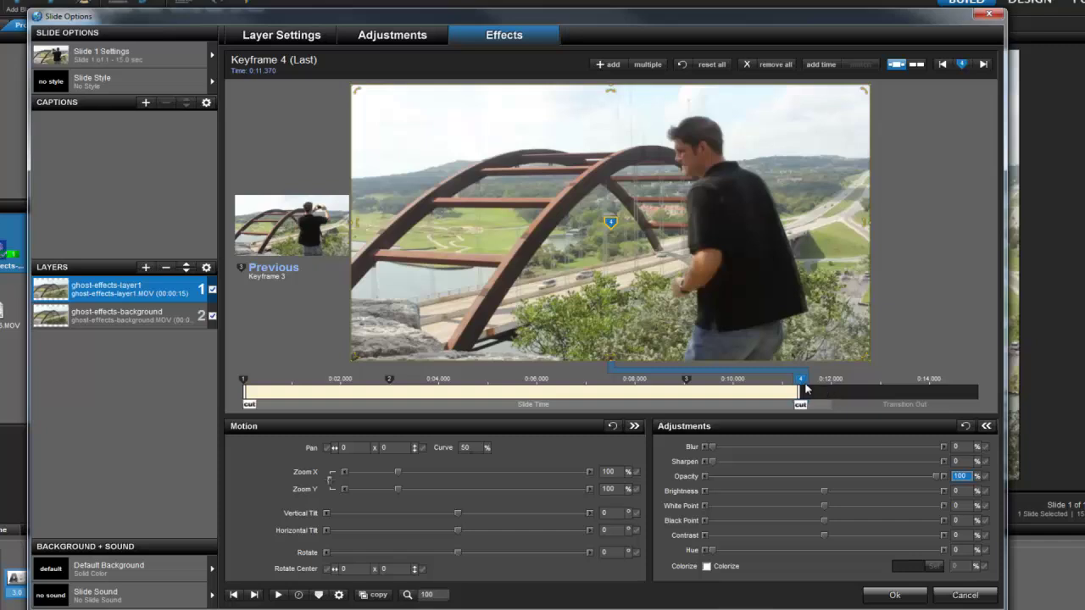
drag(801, 383, 834, 386)
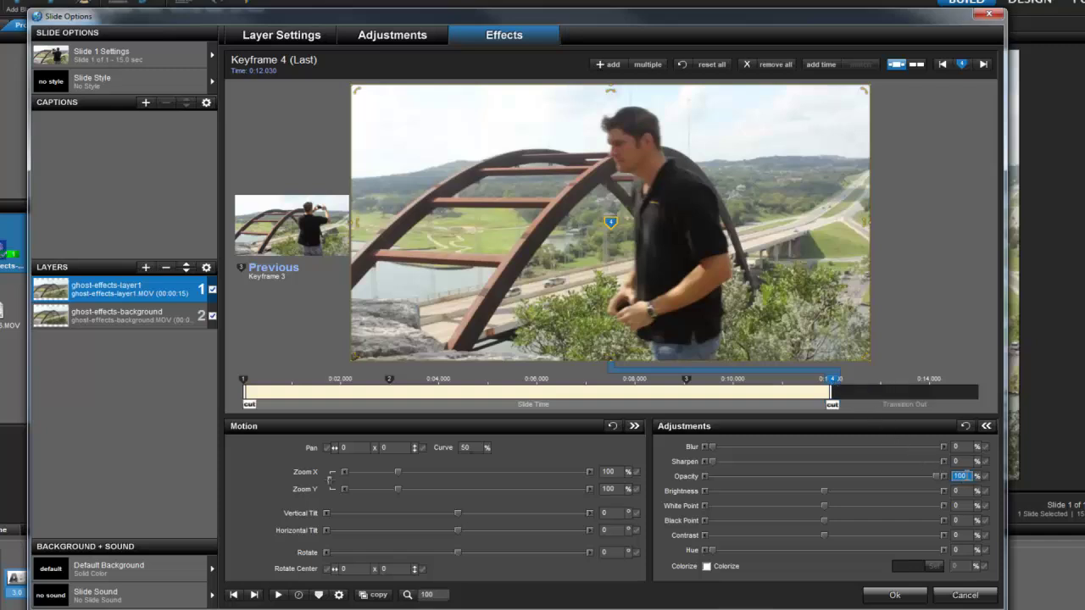
click(966, 475)
text(0)
key(Return)
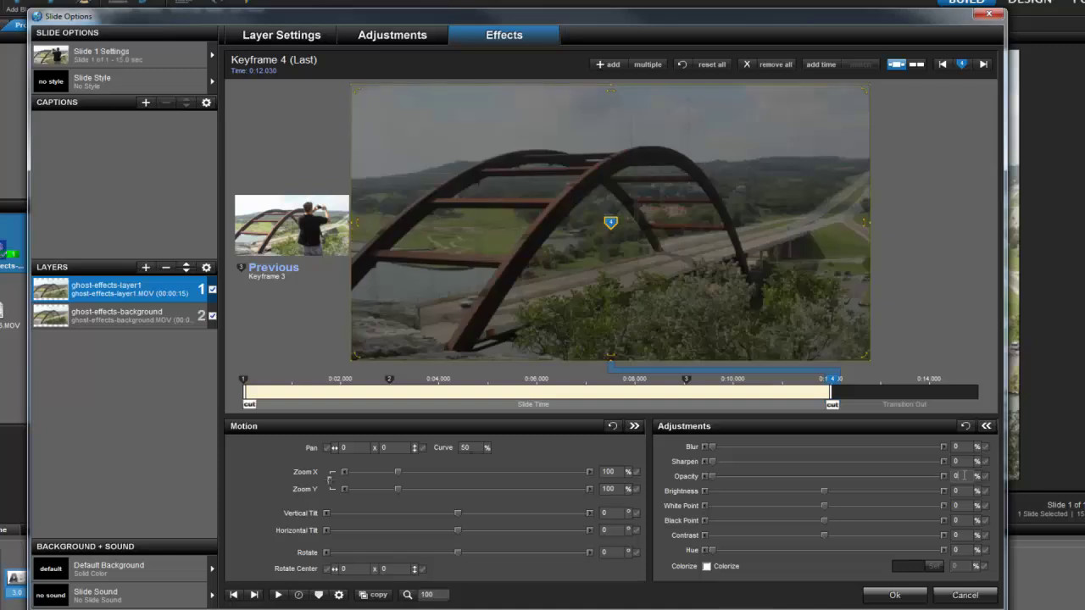
- Insert keyframe 5 and drag it right to about 0:15
right_click(909, 381)
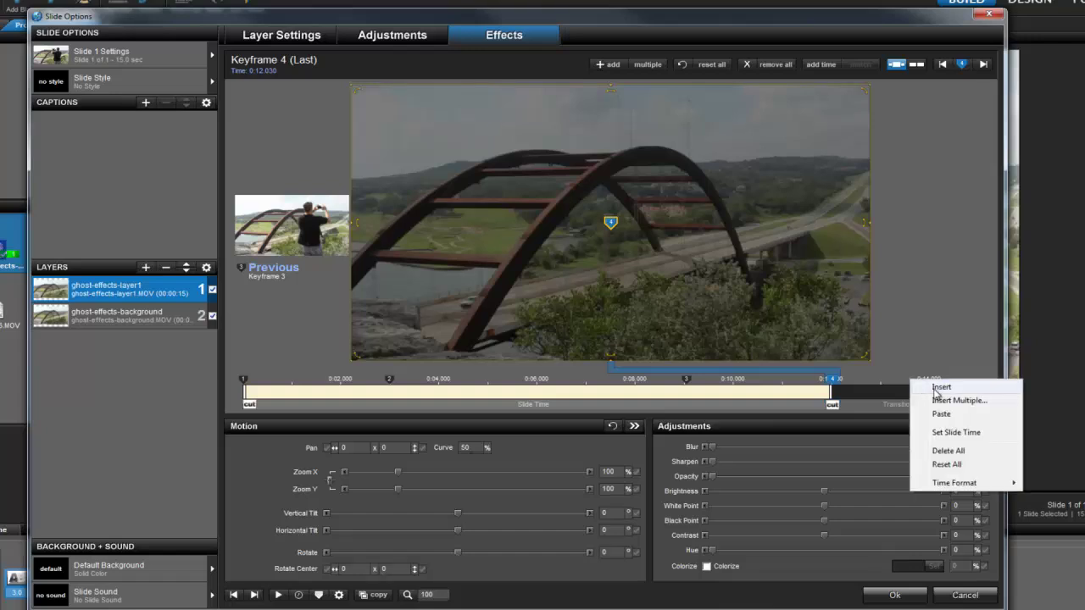
click(939, 387)
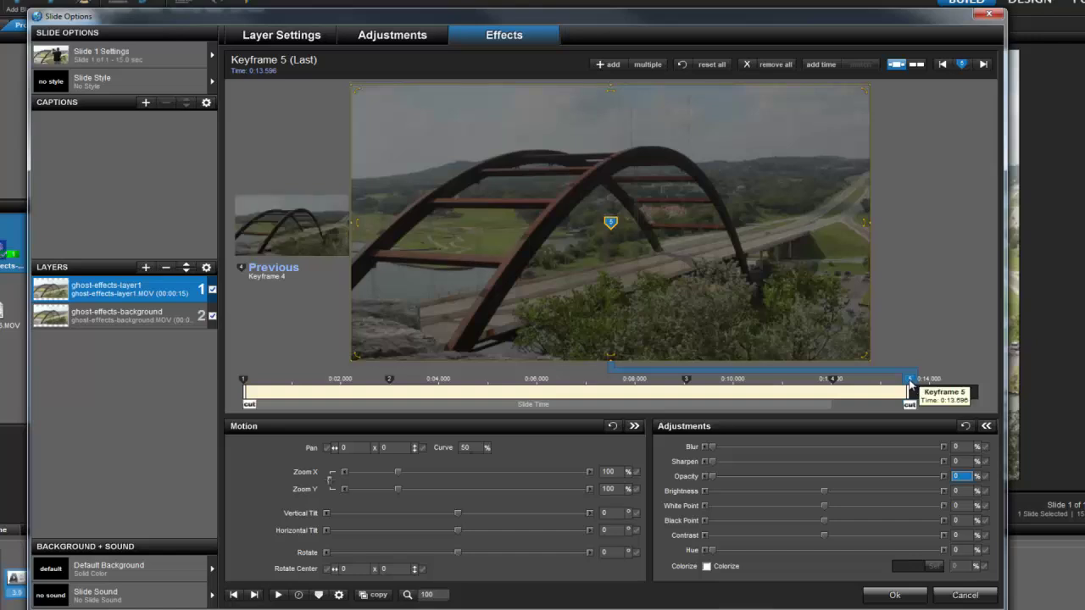
drag(910, 385, 984, 387)
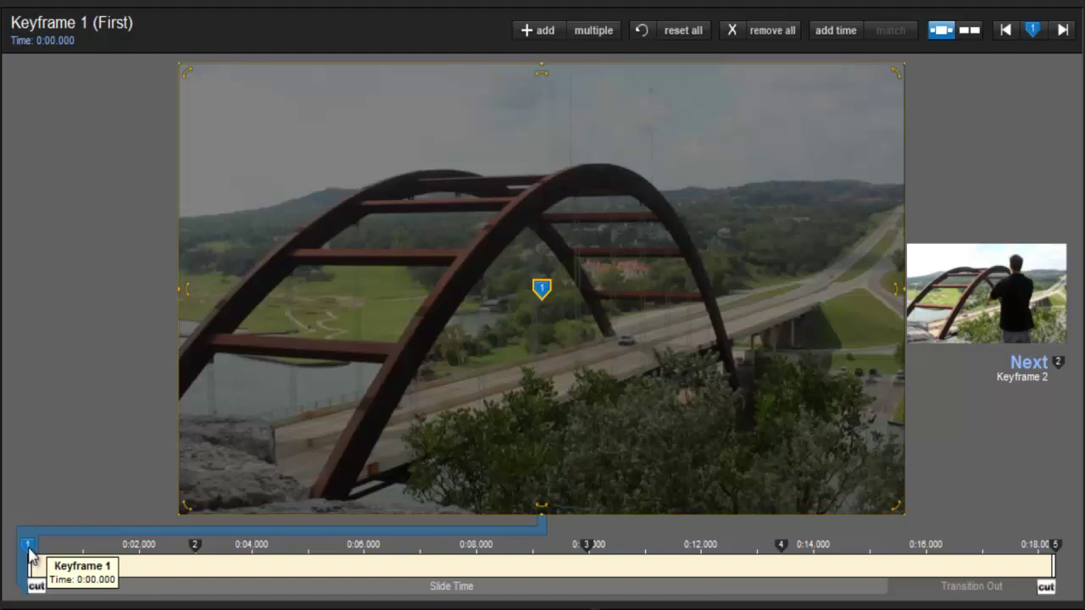
click(194, 547)
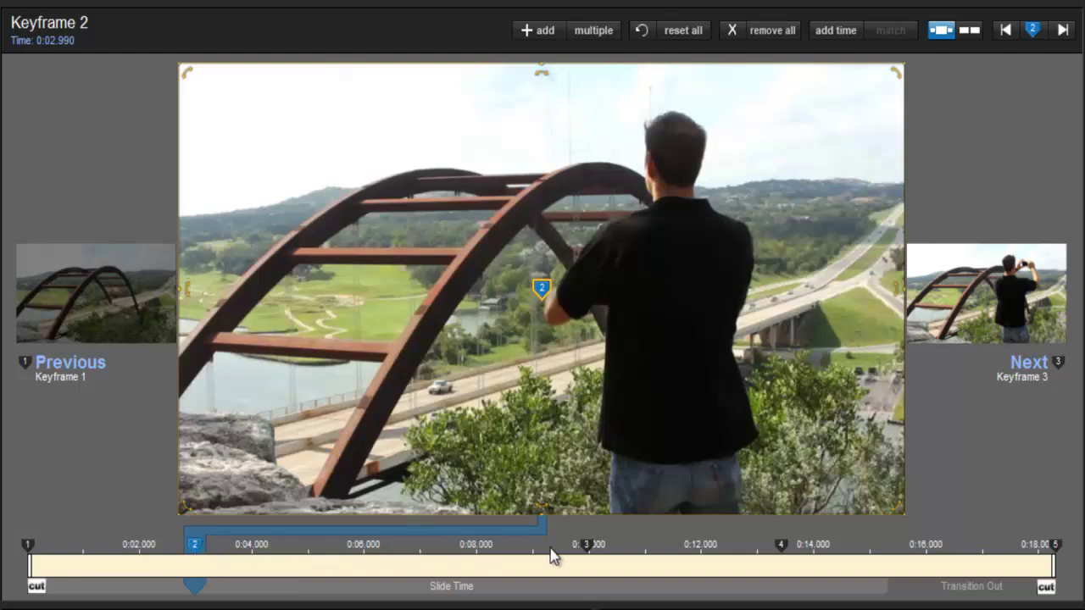
click(587, 549)
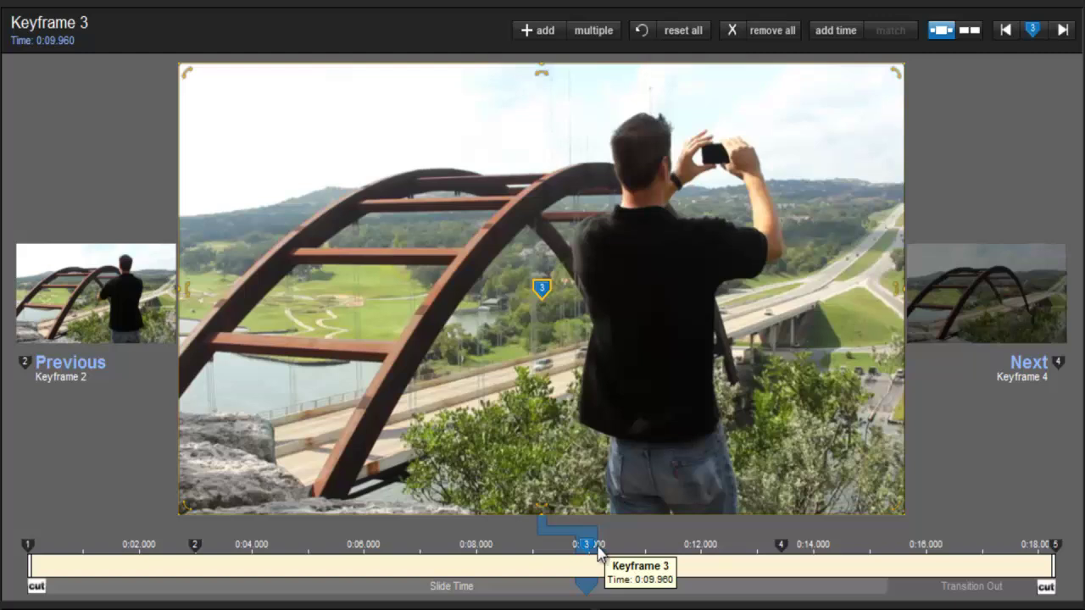
click(781, 549)
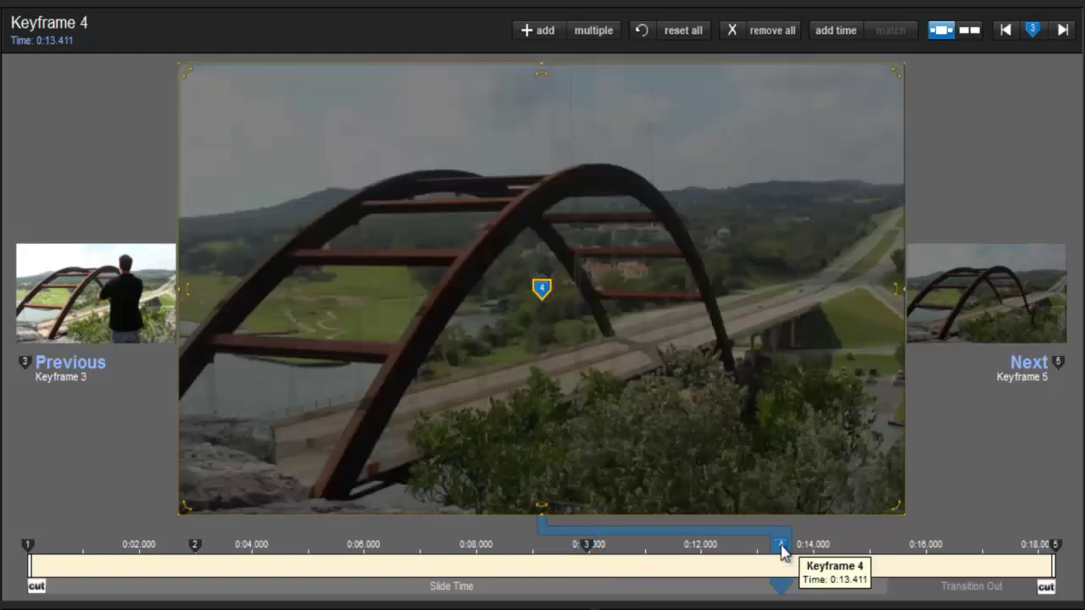
click(1056, 549)
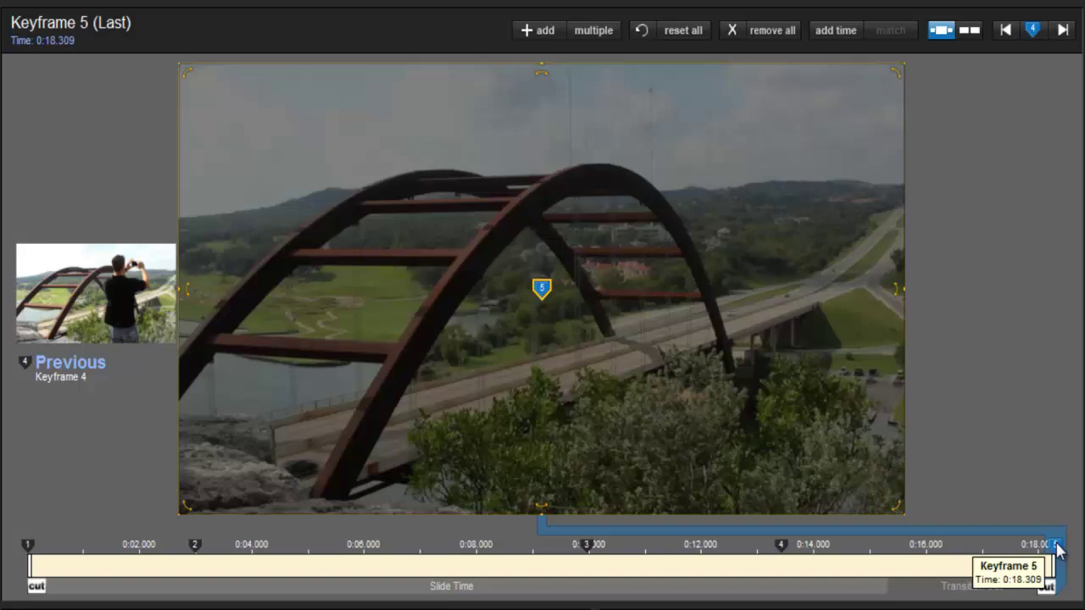